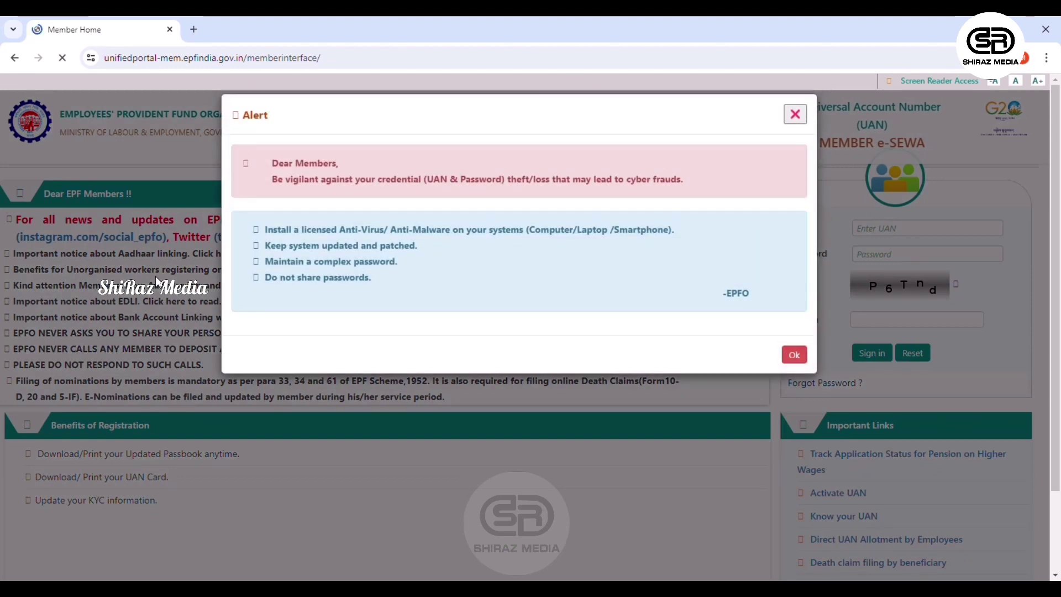
# Dismiss the security alert, choose Forgot Password, and submit the UAN with captcha zdXV7.
pyautogui.click(793, 353)
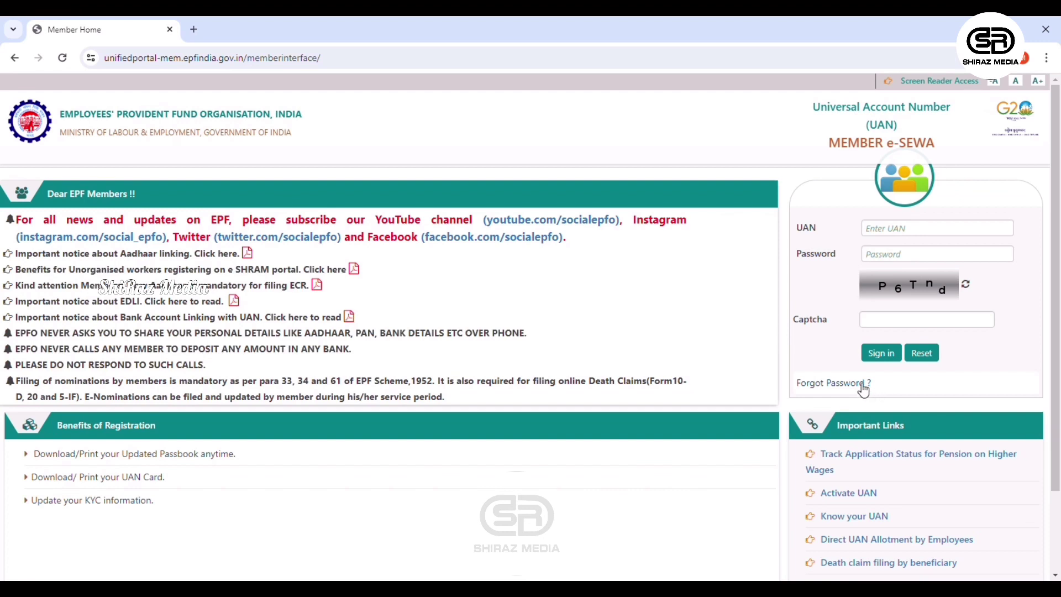
pyautogui.click(833, 384)
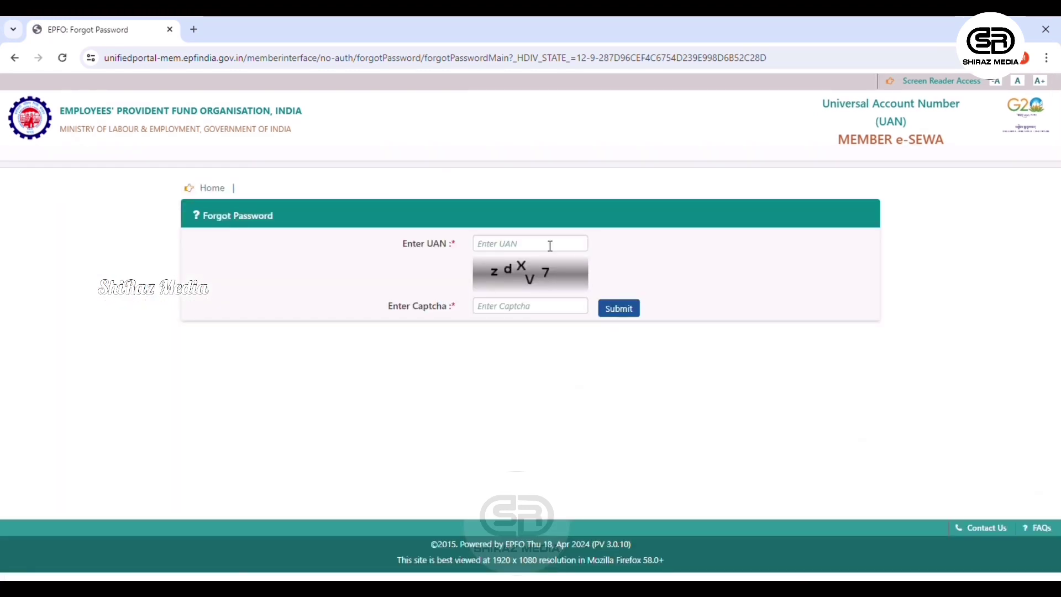
pyautogui.click(518, 246)
pyautogui.click(503, 305)
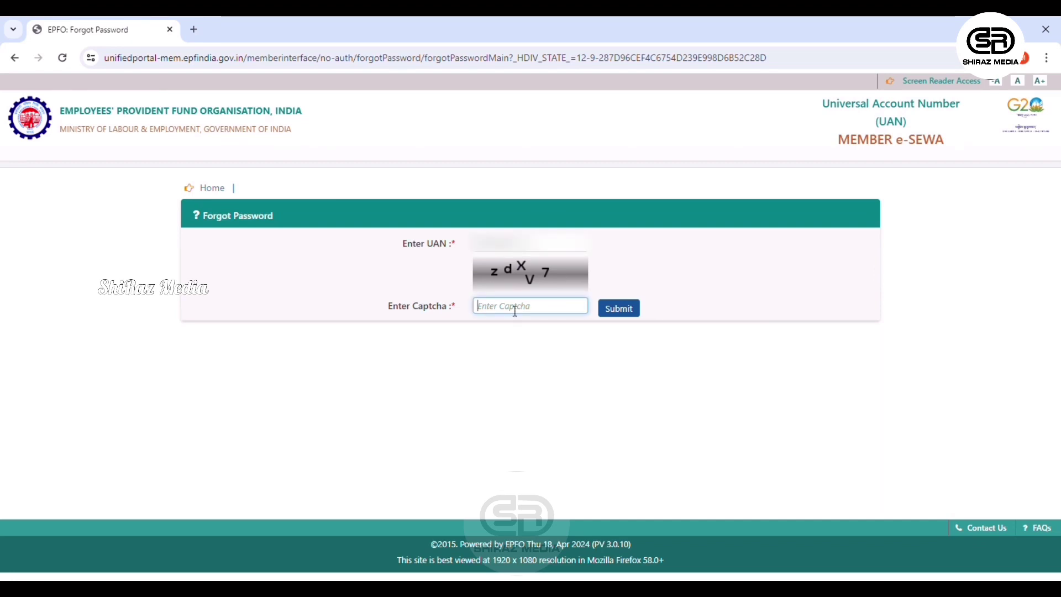
pyautogui.write('z')
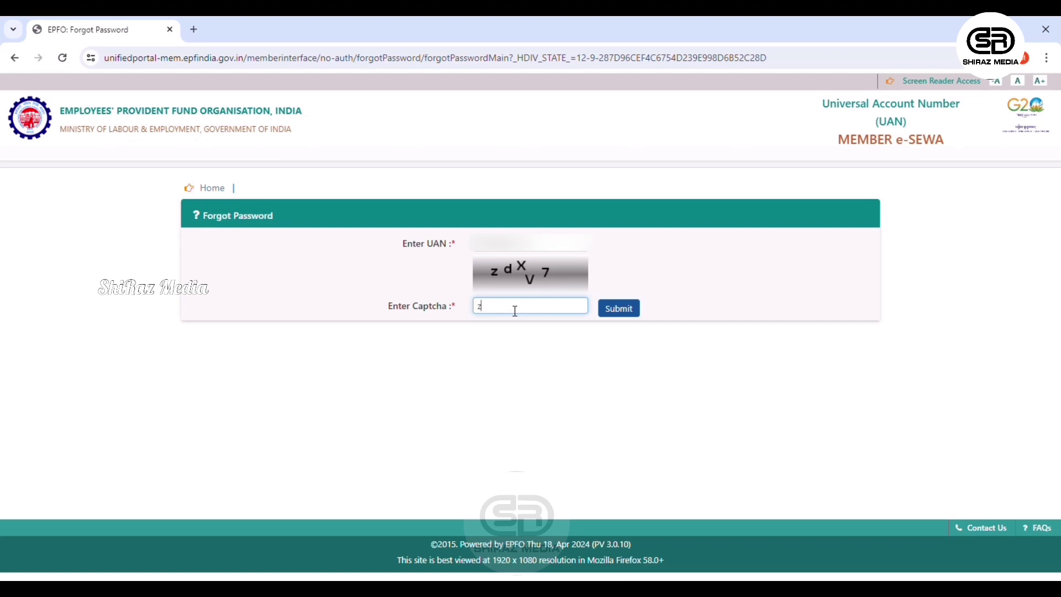
pyautogui.write('dXV7')
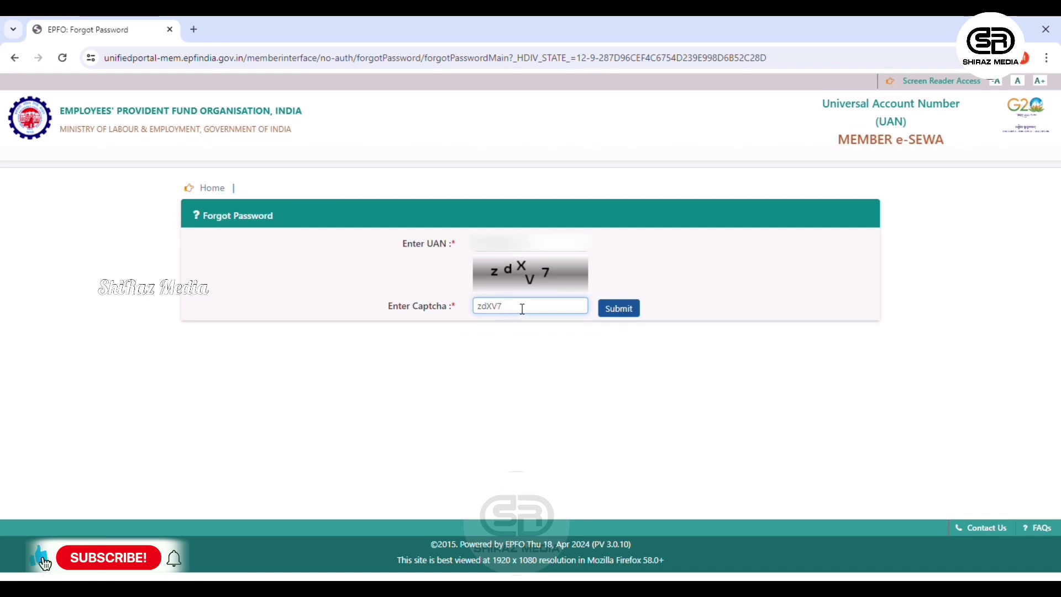
pyautogui.click(619, 309)
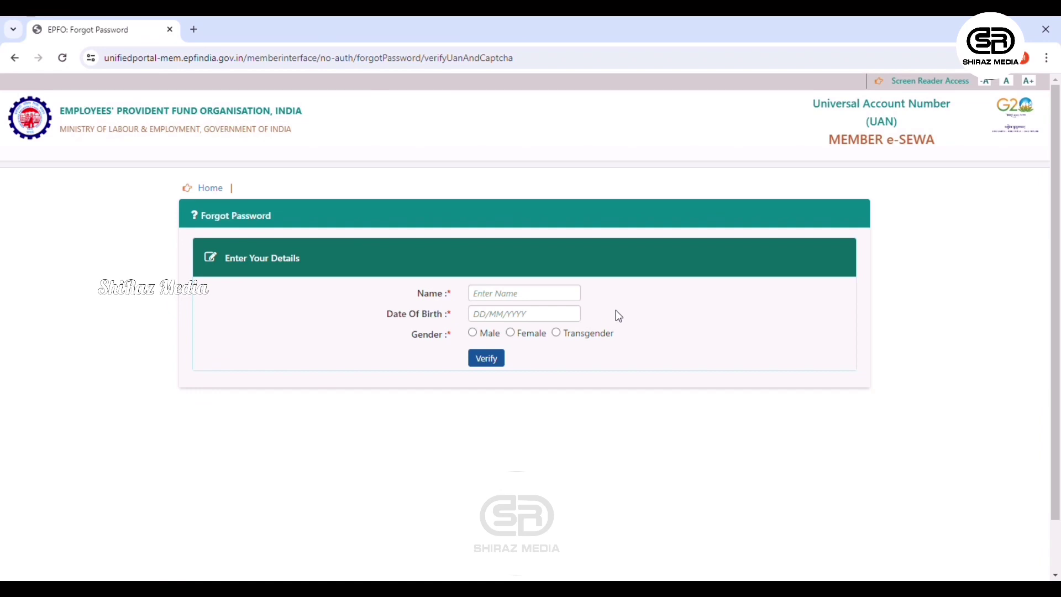
# Enter the member's full name and date of birth, select Male, and verify the details.
pyautogui.click(561, 299)
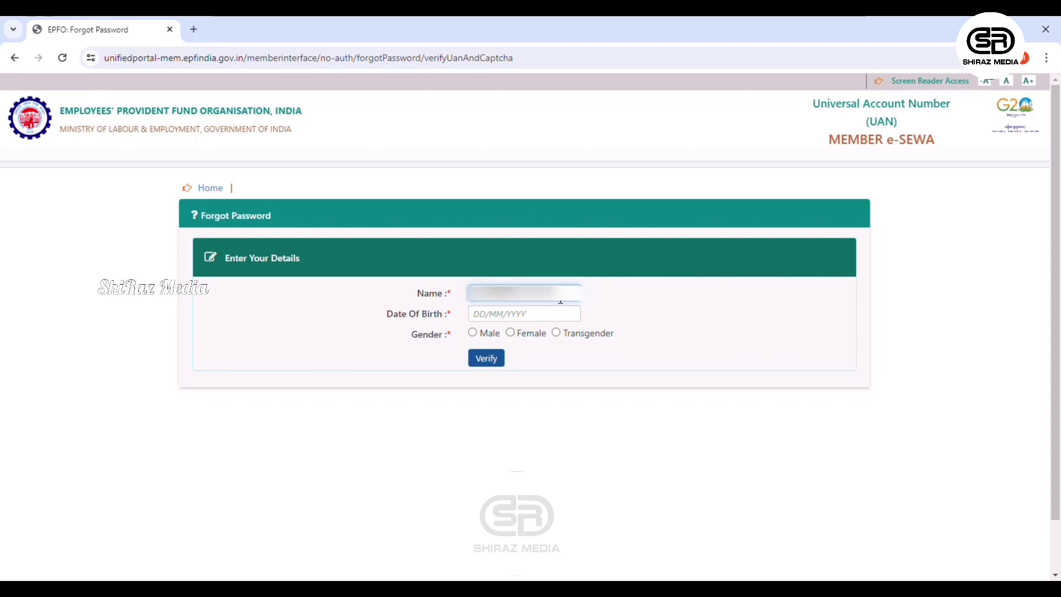
pyautogui.press('Tab')
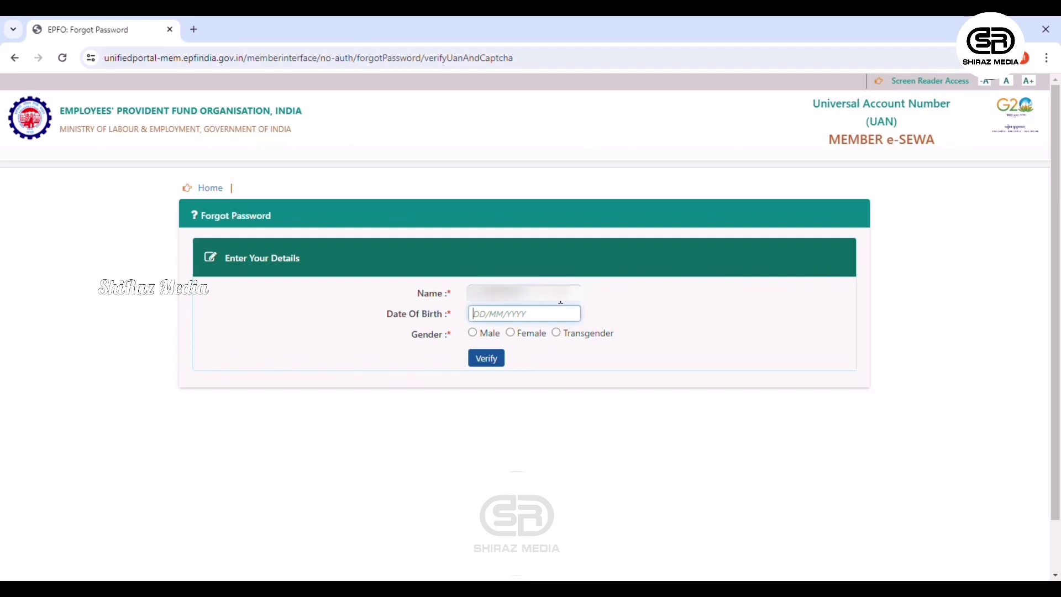
pyautogui.write('01/01/1990')
pyautogui.click(472, 333)
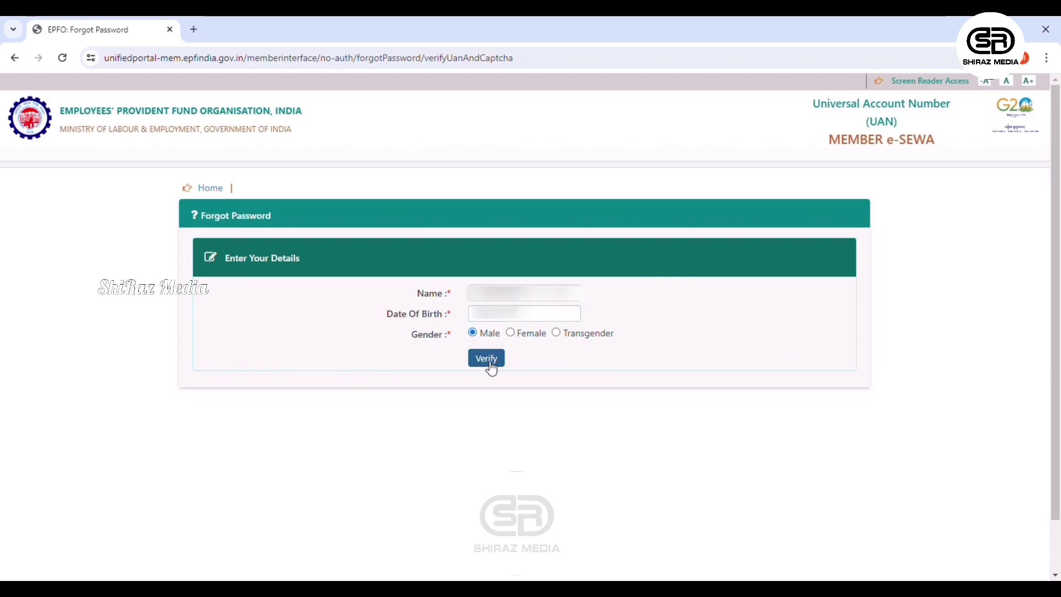
pyautogui.click(489, 360)
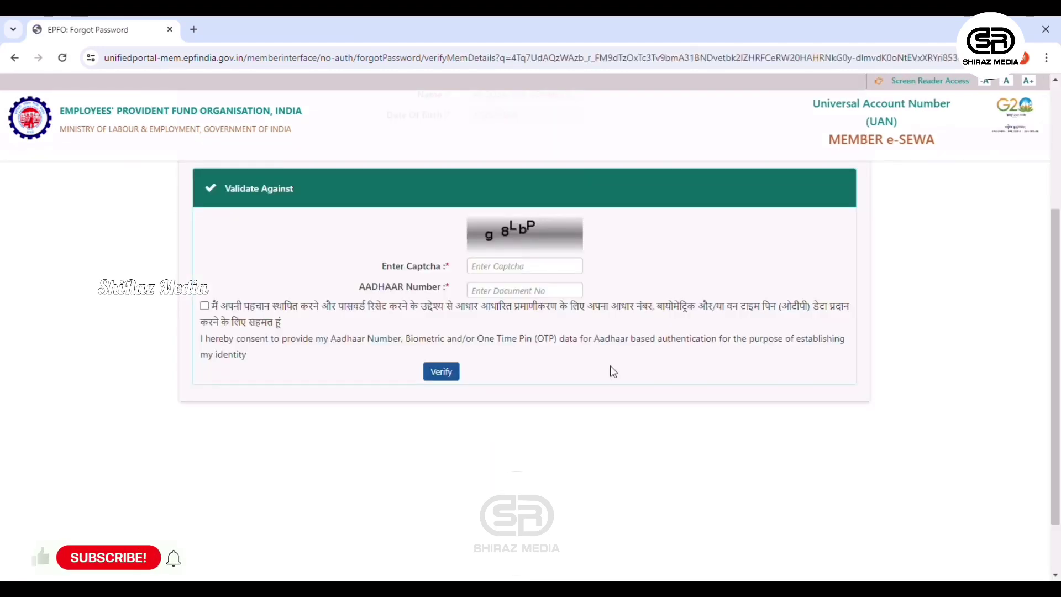
# Enter captcha g8LbP and the Aadhaar number, give consent, and verify.
pyautogui.click(497, 270)
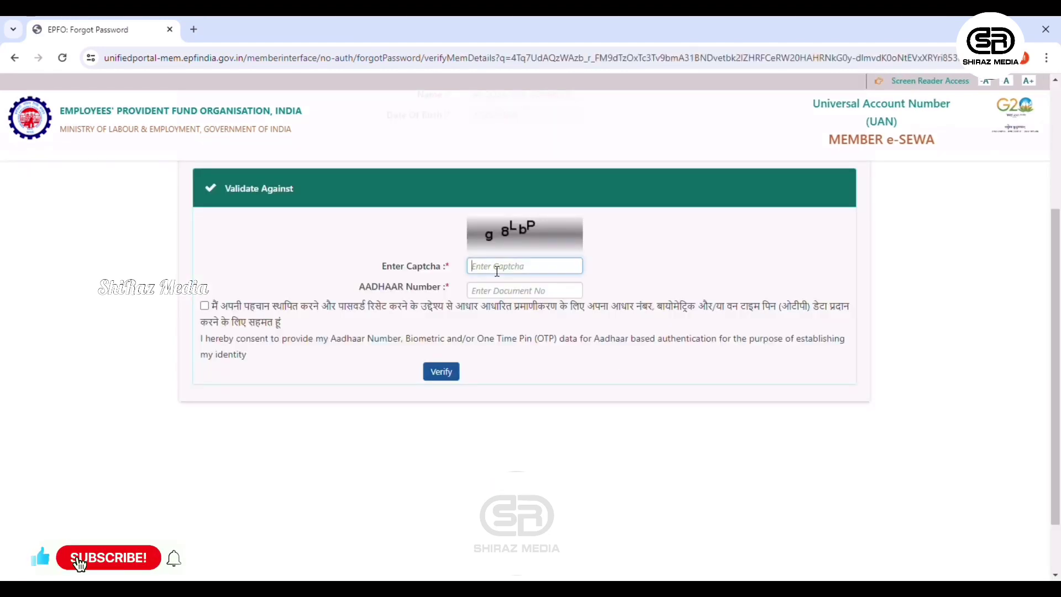
pyautogui.write('g8L')
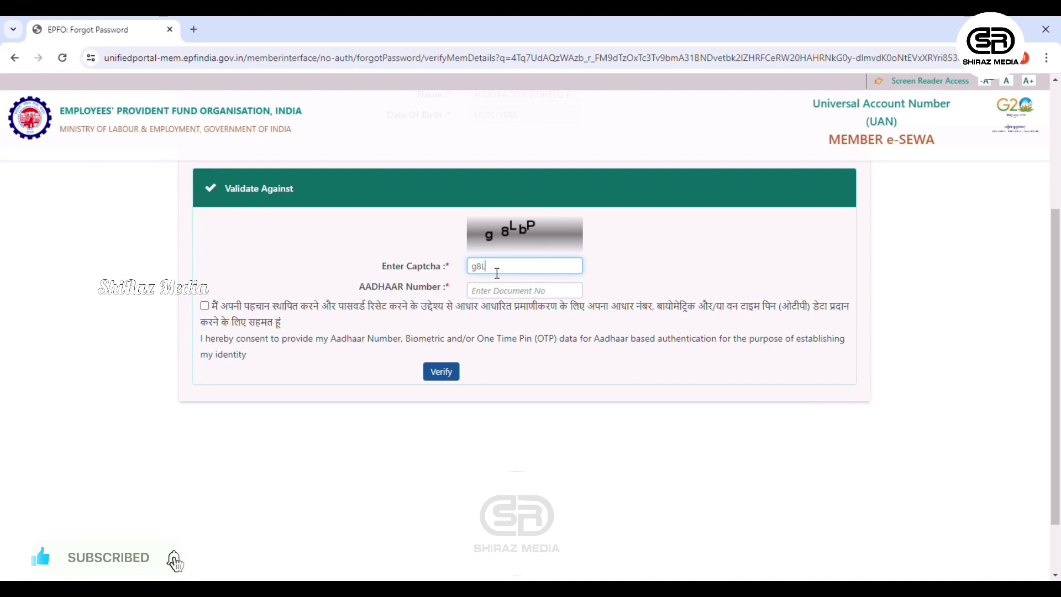
pyautogui.write('bP')
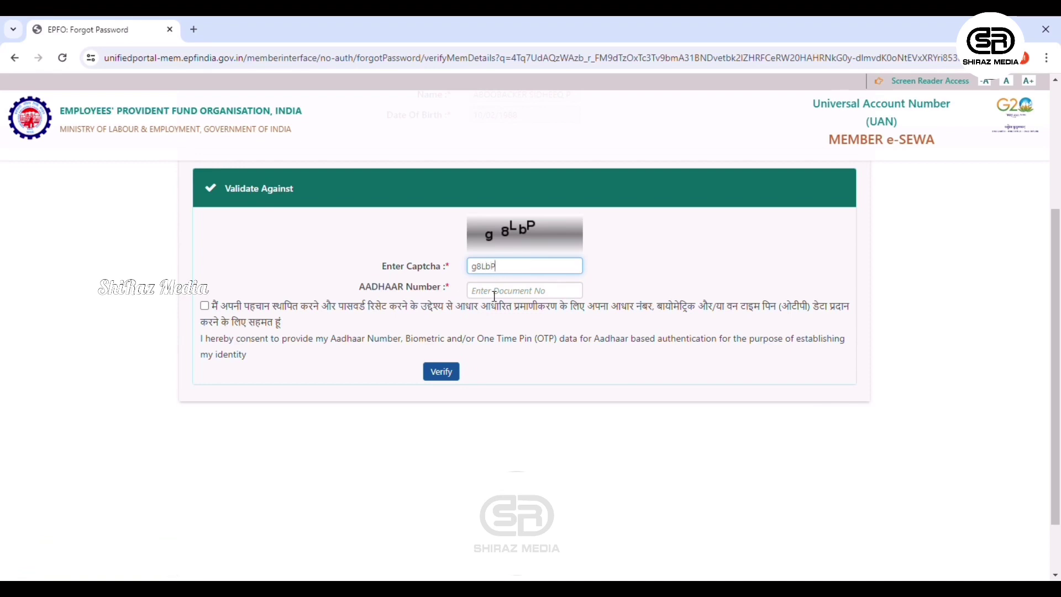
pyautogui.click(494, 290)
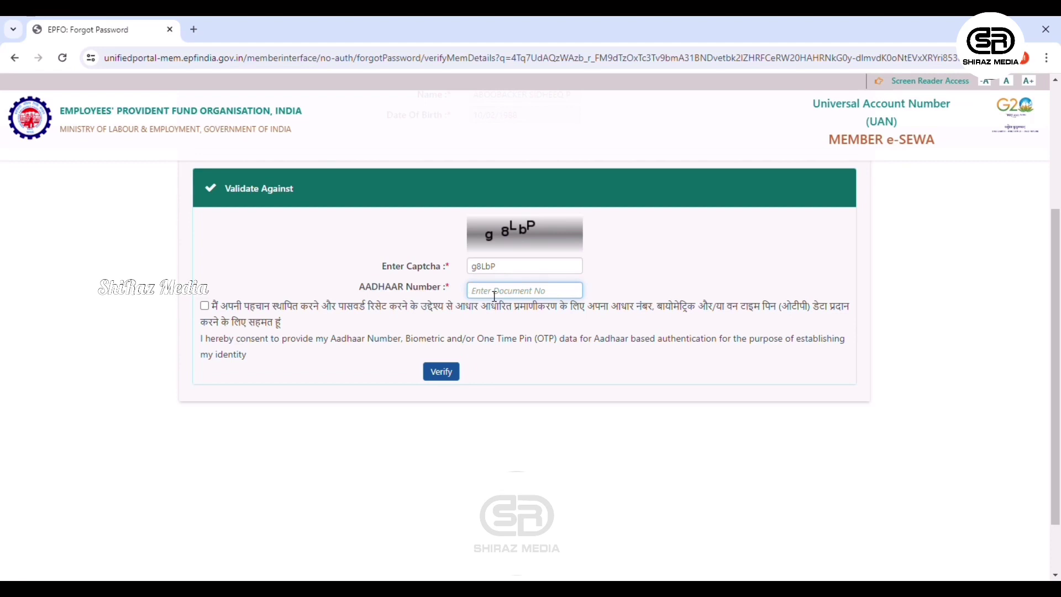
pyautogui.write('*************')
pyautogui.click(205, 307)
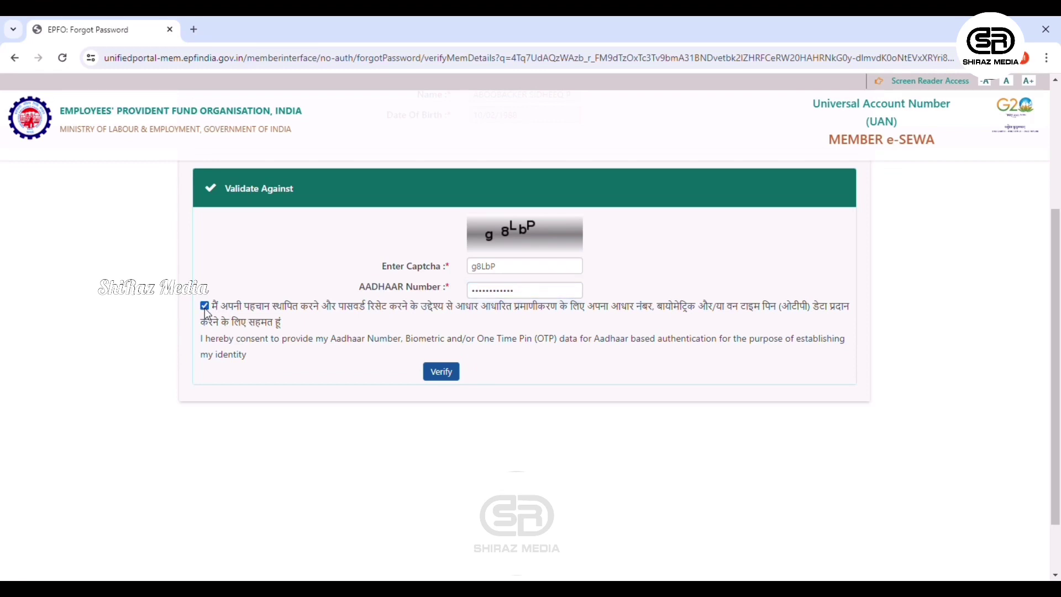
pyautogui.click(448, 378)
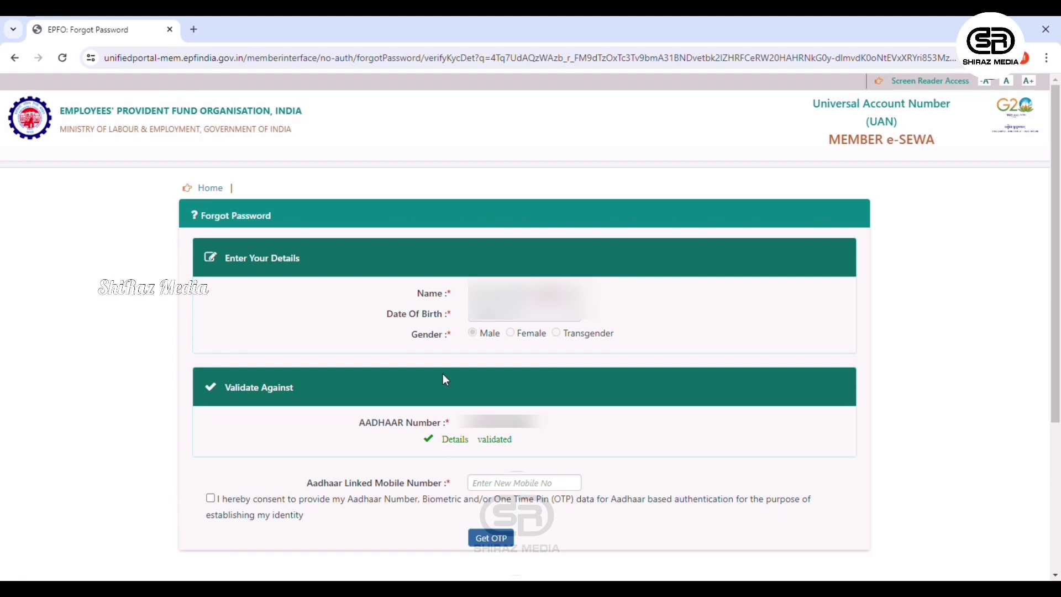
# Enter the Aadhaar-linked mobile number, give consent, and request an OTP.
pyautogui.click(521, 488)
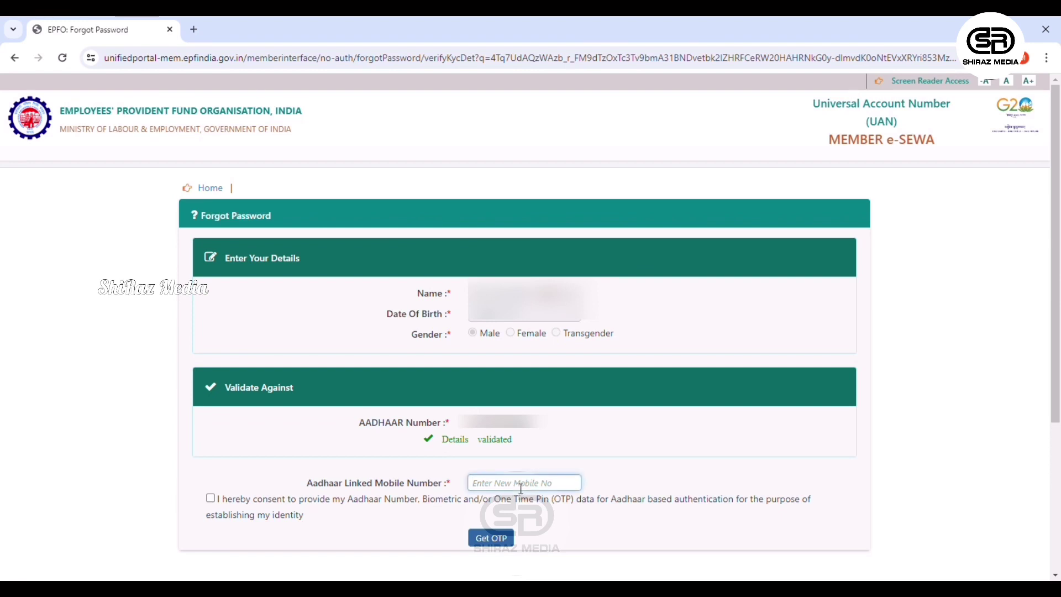
pyautogui.write('9999999999')
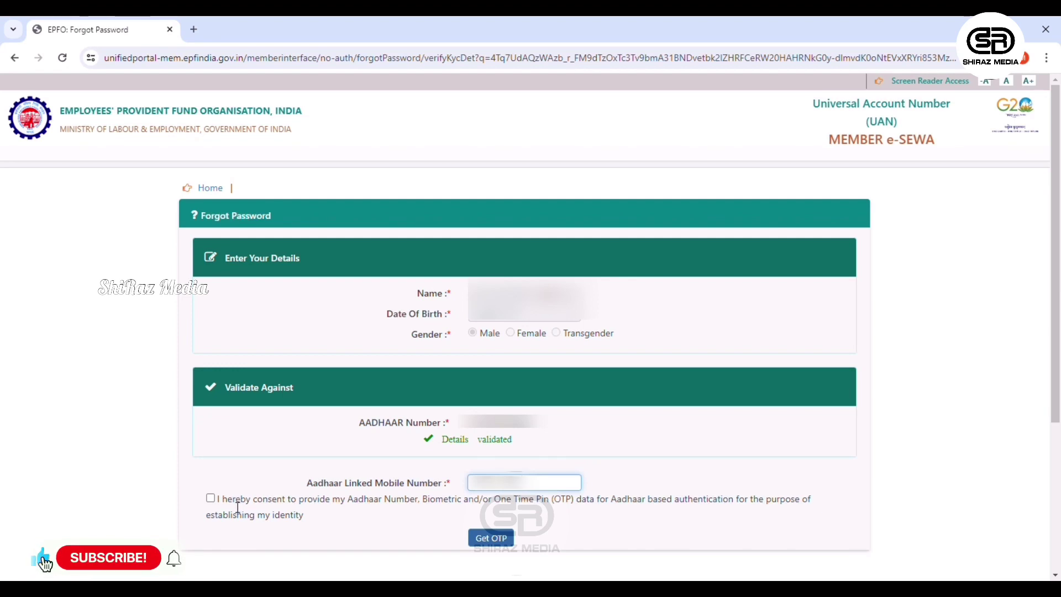
pyautogui.click(210, 499)
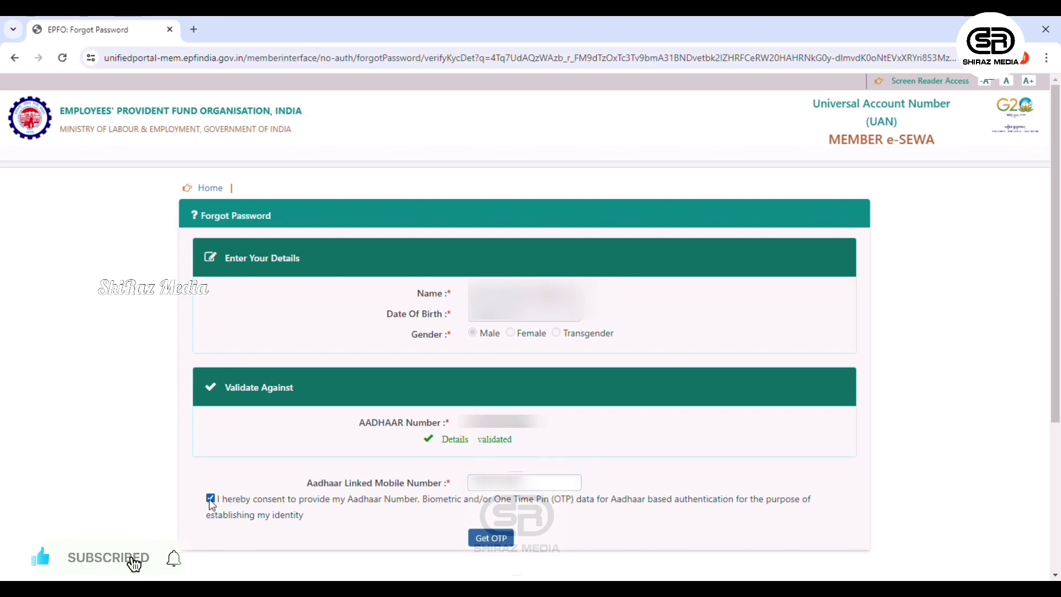
pyautogui.click(491, 539)
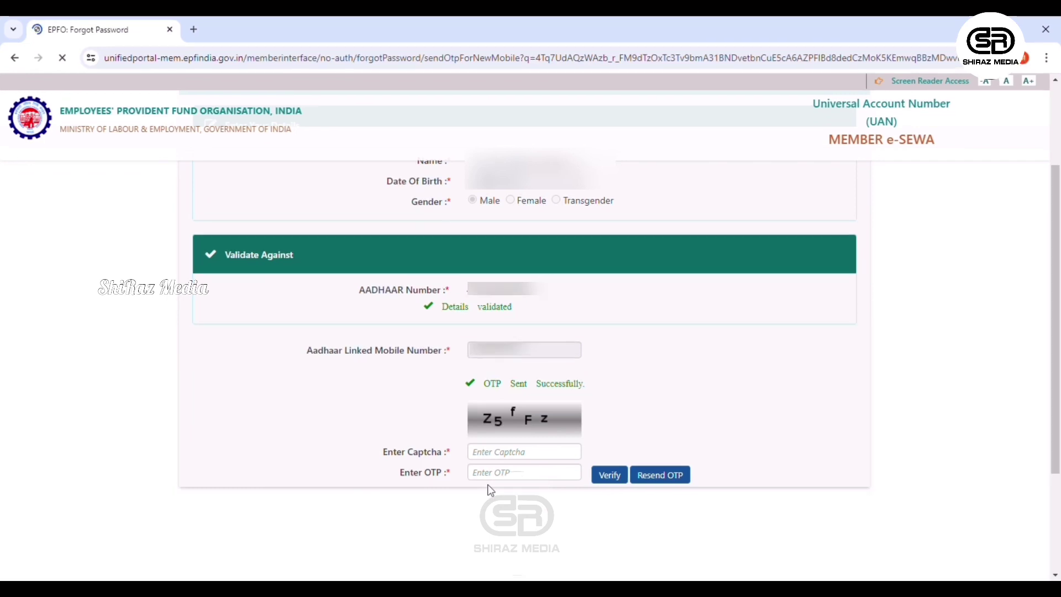
# Enter captcha Z5fFz and the received Aadhaar OTP, then verify them.
pyautogui.click(493, 456)
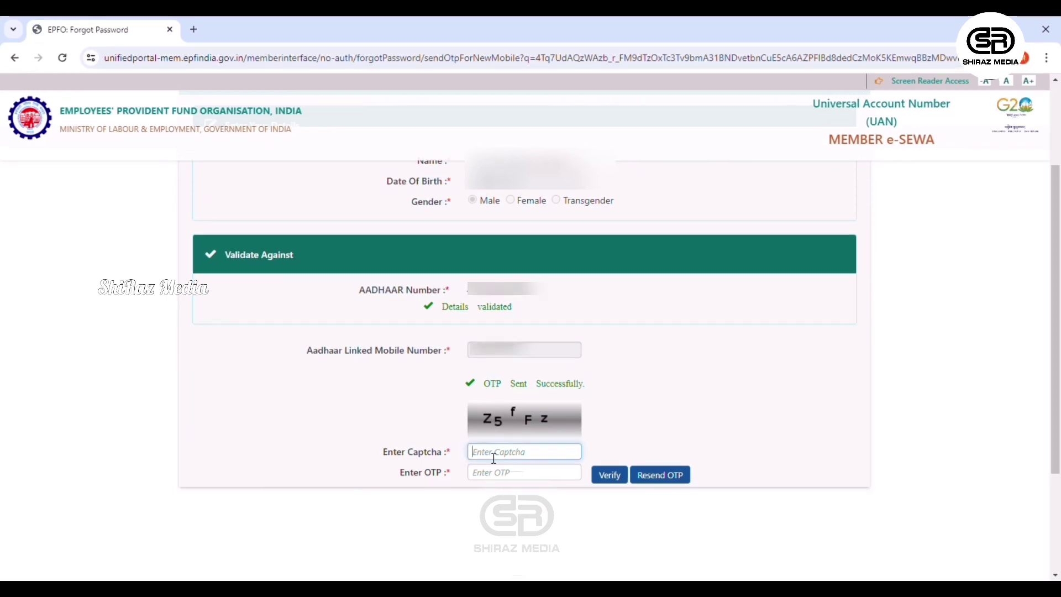
pyautogui.write('Z5fFz')
pyautogui.click(502, 475)
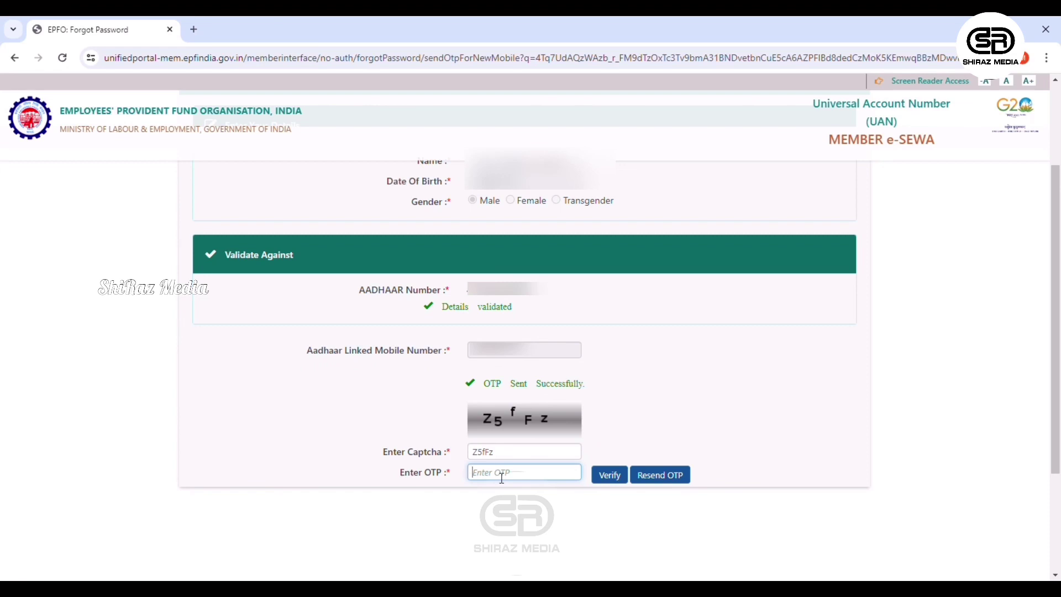
pyautogui.write('•••')
pyautogui.click(611, 479)
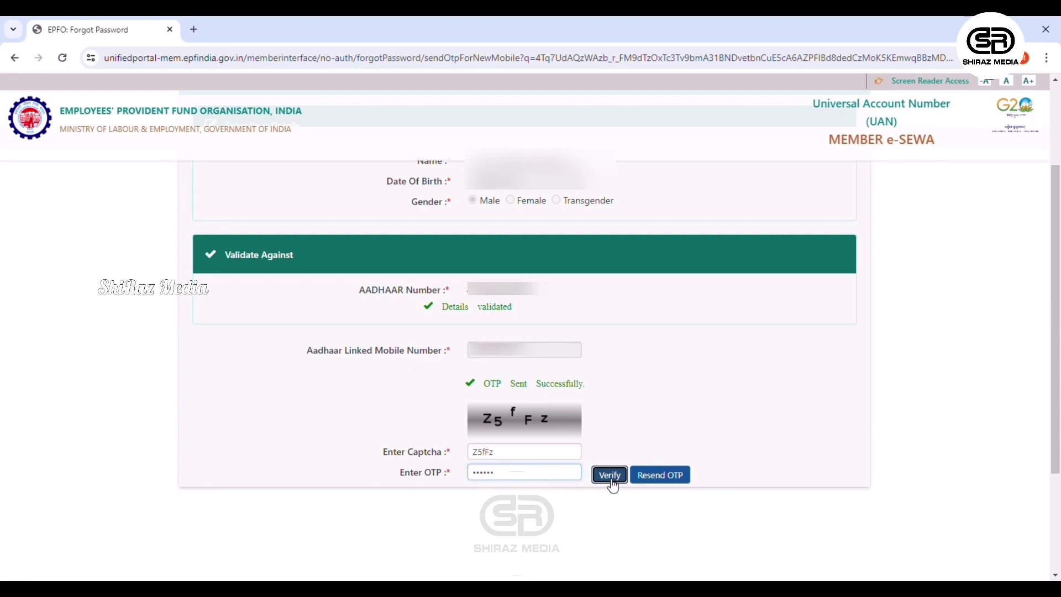
pyautogui.click(611, 486)
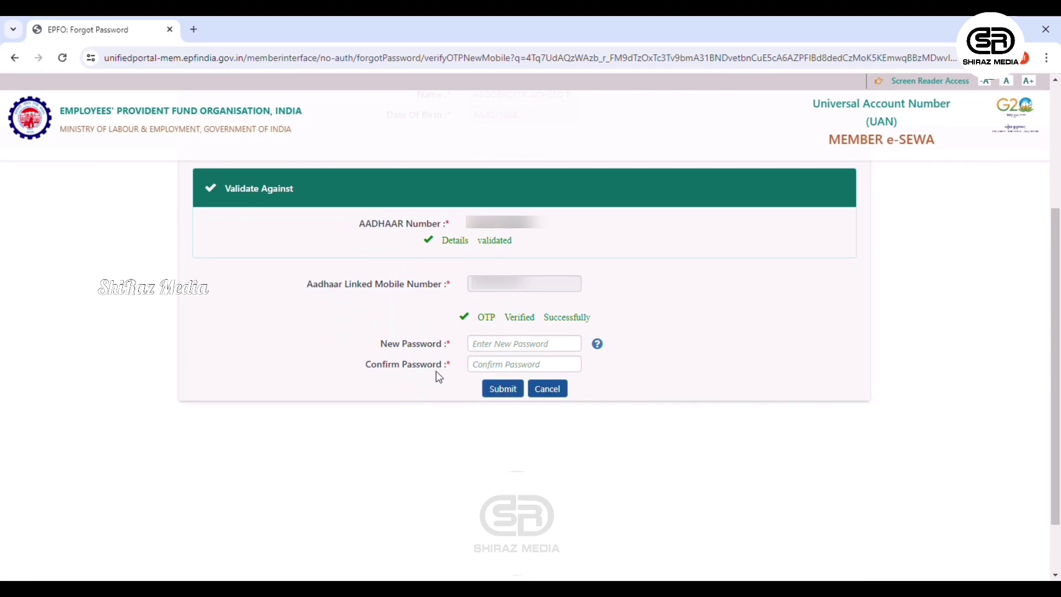
# Enter and confirm the new account password, then submit it.
pyautogui.click(492, 346)
pyautogui.write('•••••')
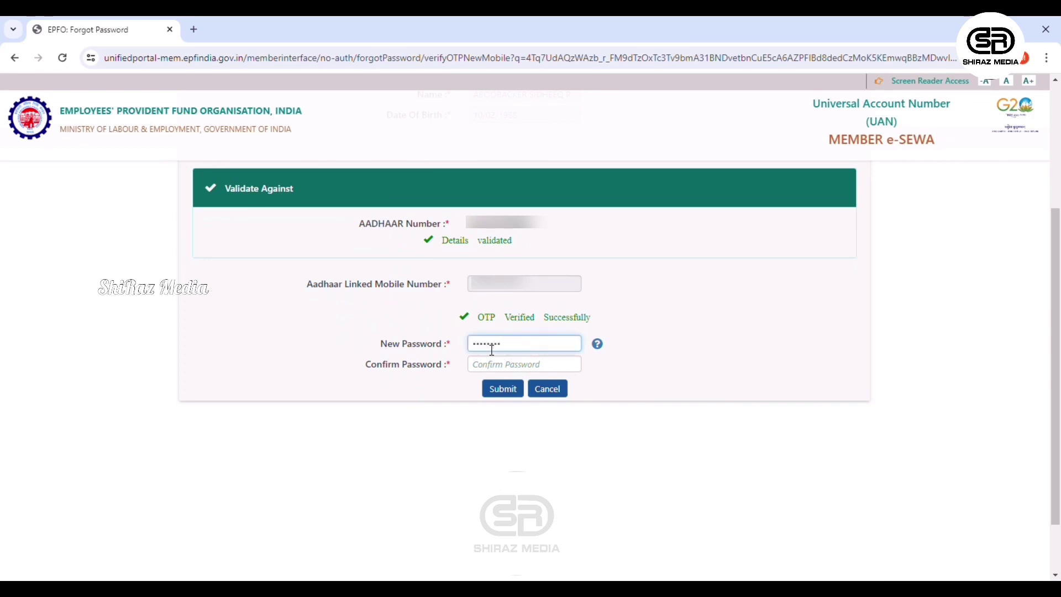
pyautogui.write('••••')
pyautogui.press('Tab')
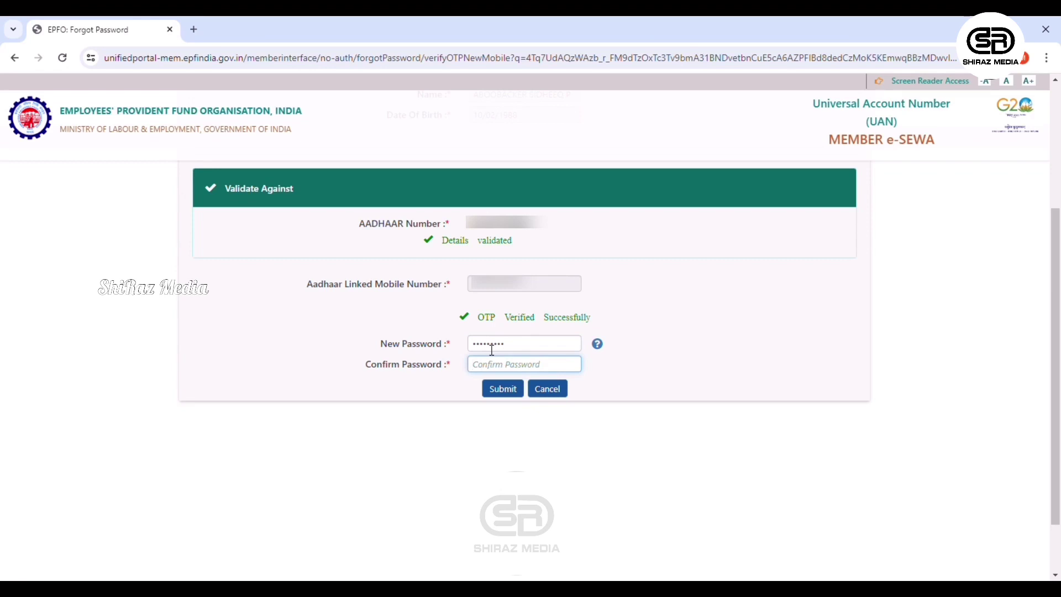
pyautogui.write('•••••••••')
pyautogui.click(496, 390)
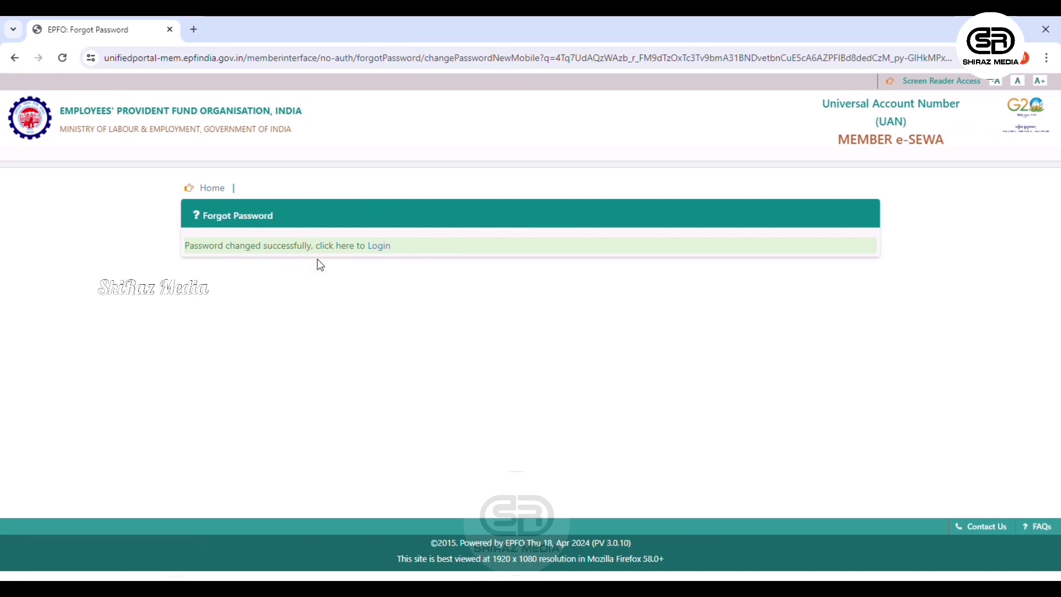
# Go to the login page and sign in with the UAN, new password and captcha 9nXQq.
pyautogui.click(386, 251)
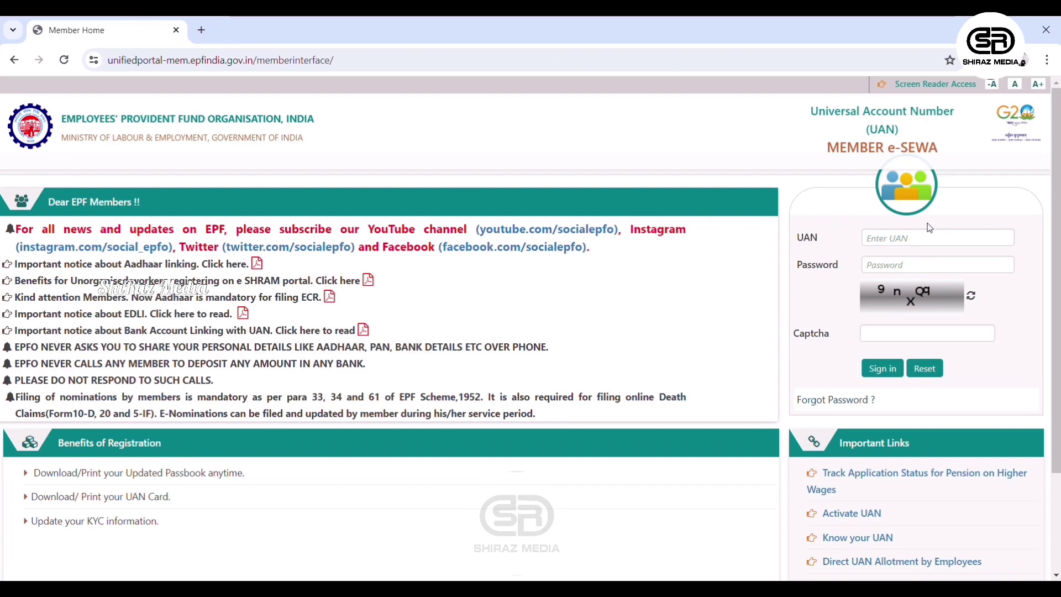
pyautogui.click(928, 239)
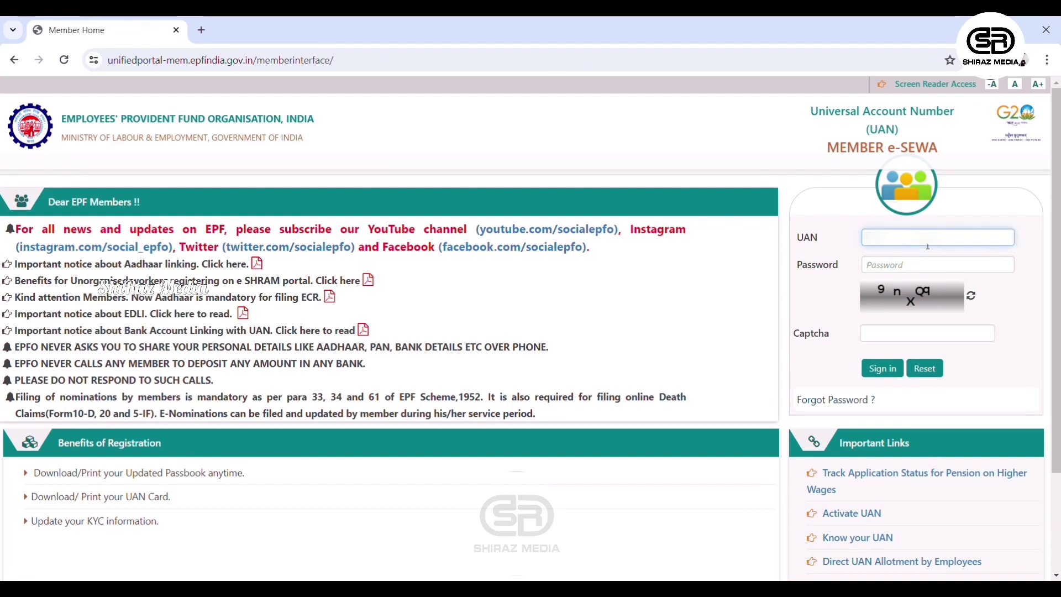
pyautogui.press('BackSpace')
pyautogui.hotkey('ctrl', 'v')
pyautogui.press('Tab')
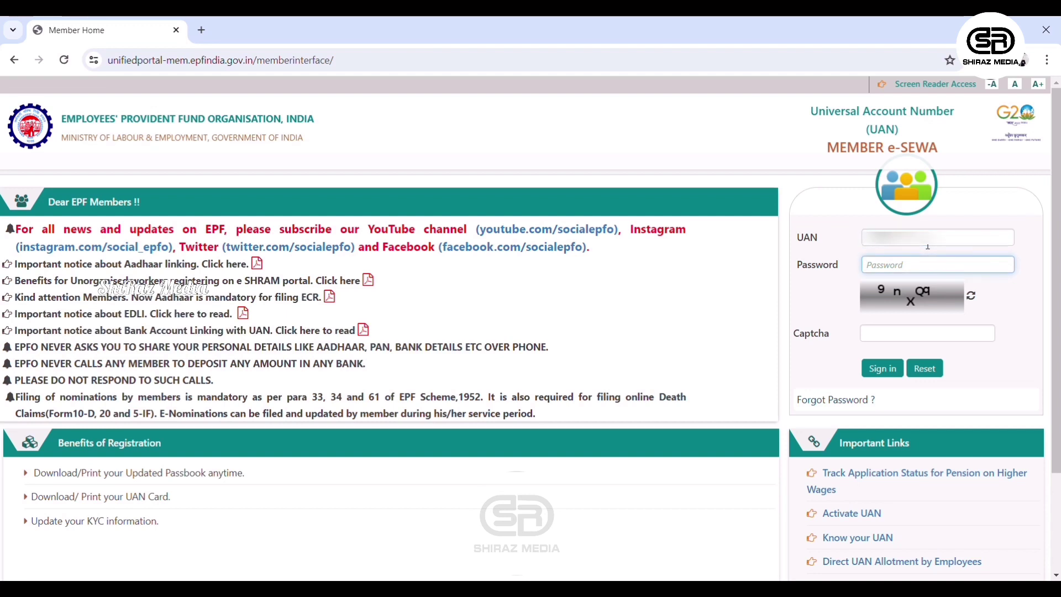
pyautogui.write('*********')
pyautogui.click(912, 334)
pyautogui.write('9')
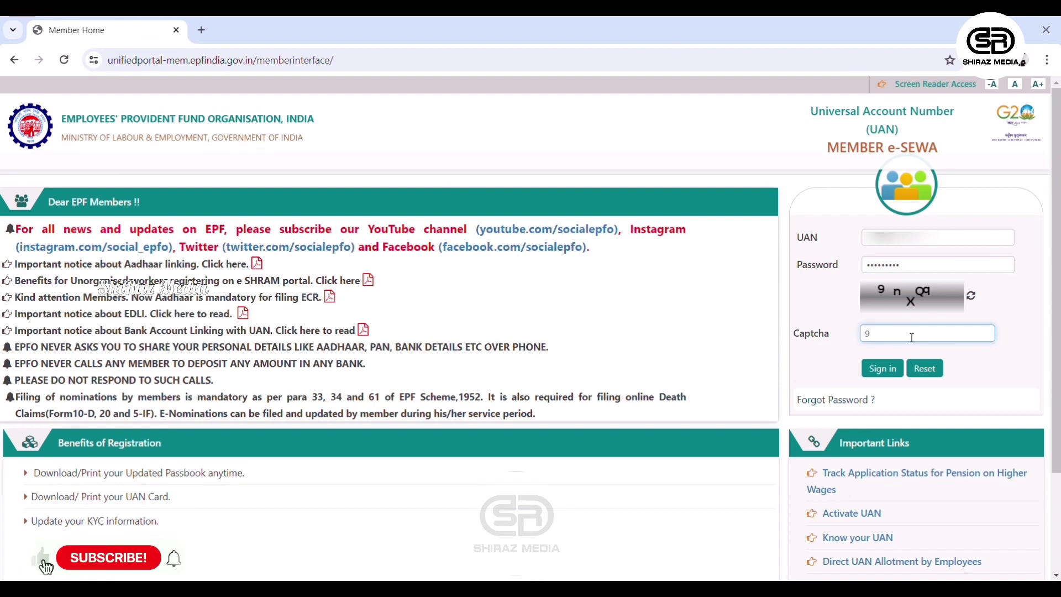
pyautogui.write('nX')
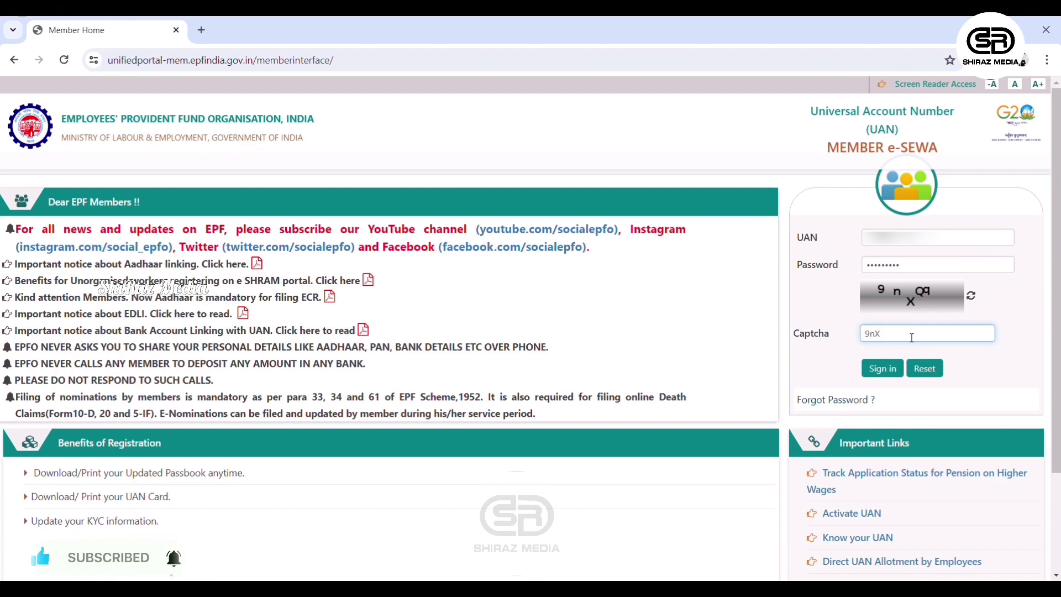
pyautogui.write('Q')
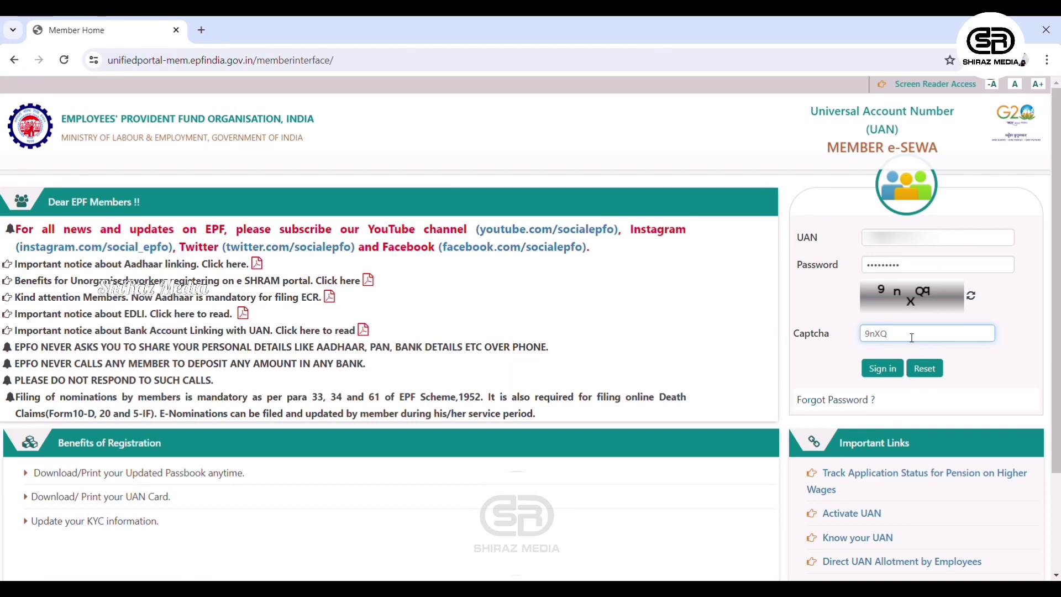
pyautogui.write('q')
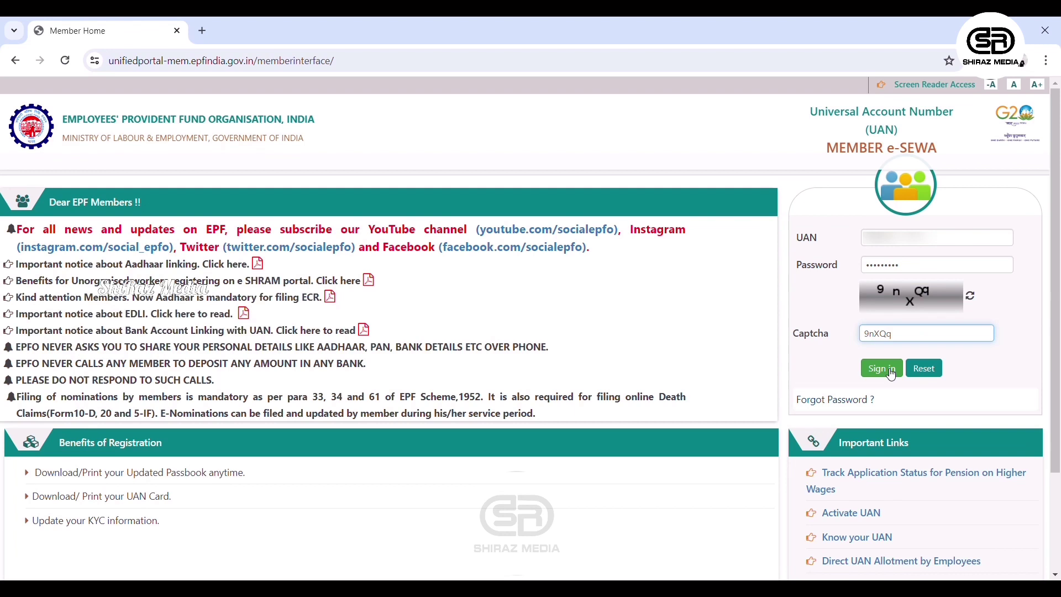
pyautogui.click(891, 375)
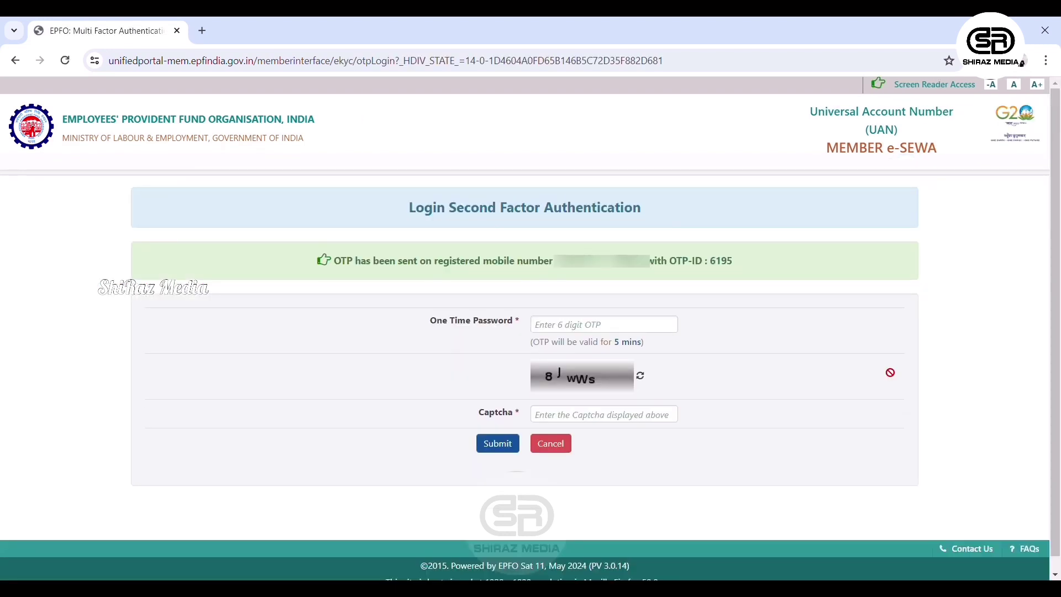
# Enter the 6-digit second-factor OTP and captcha 8JwWs, then submit.
pyautogui.click(641, 331)
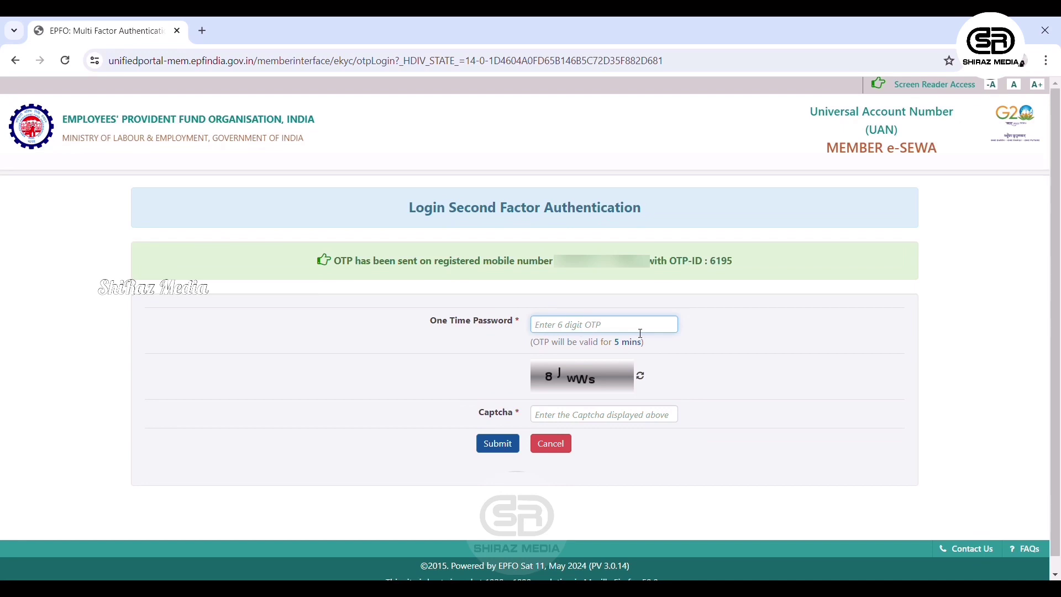
pyautogui.write('•••')
pyautogui.write('12')
pyautogui.click(562, 420)
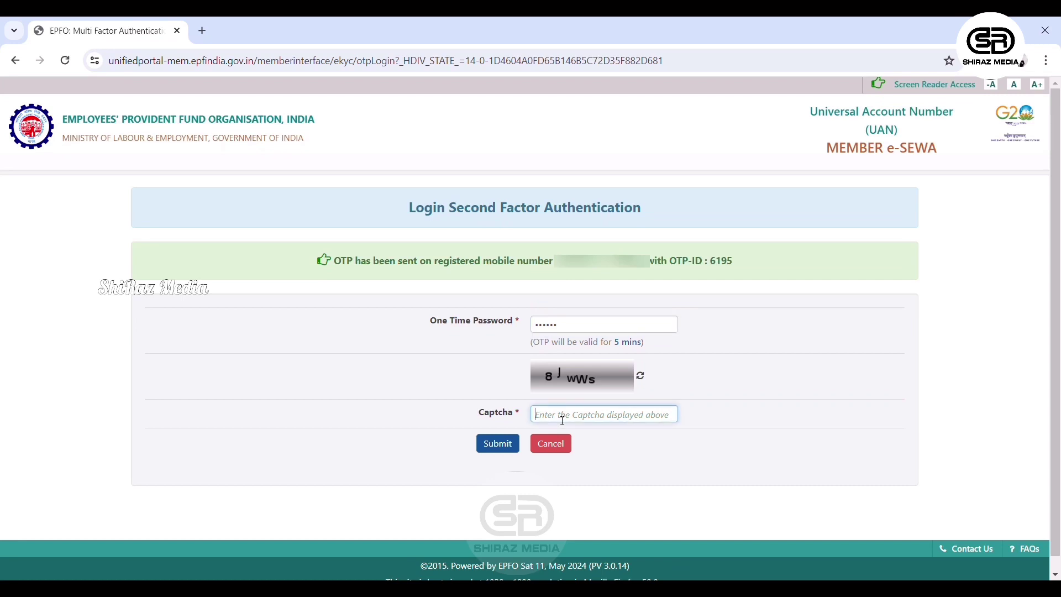
pyautogui.write('8JwWs')
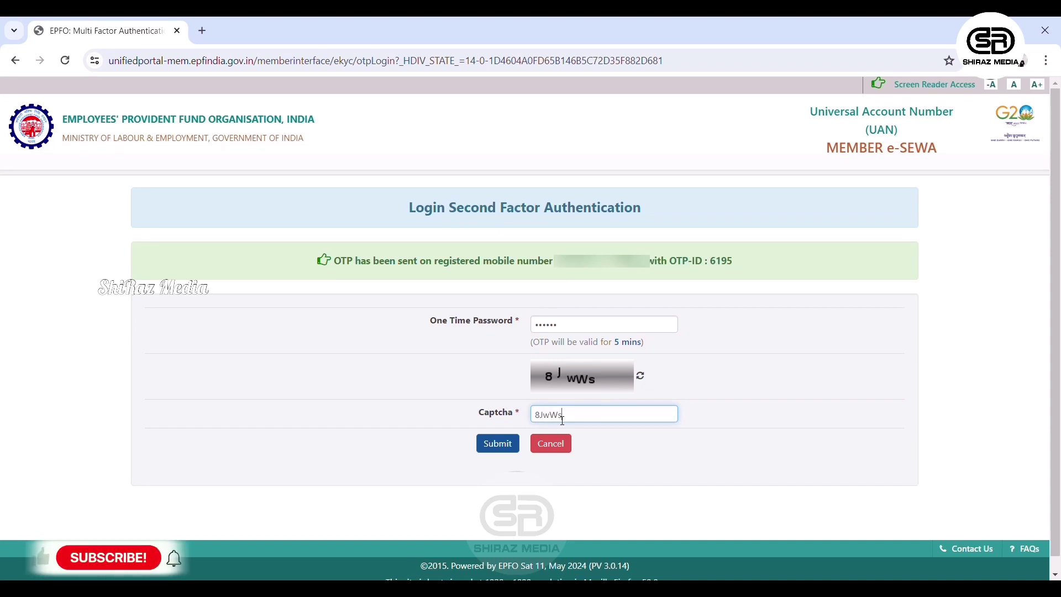
pyautogui.click(500, 448)
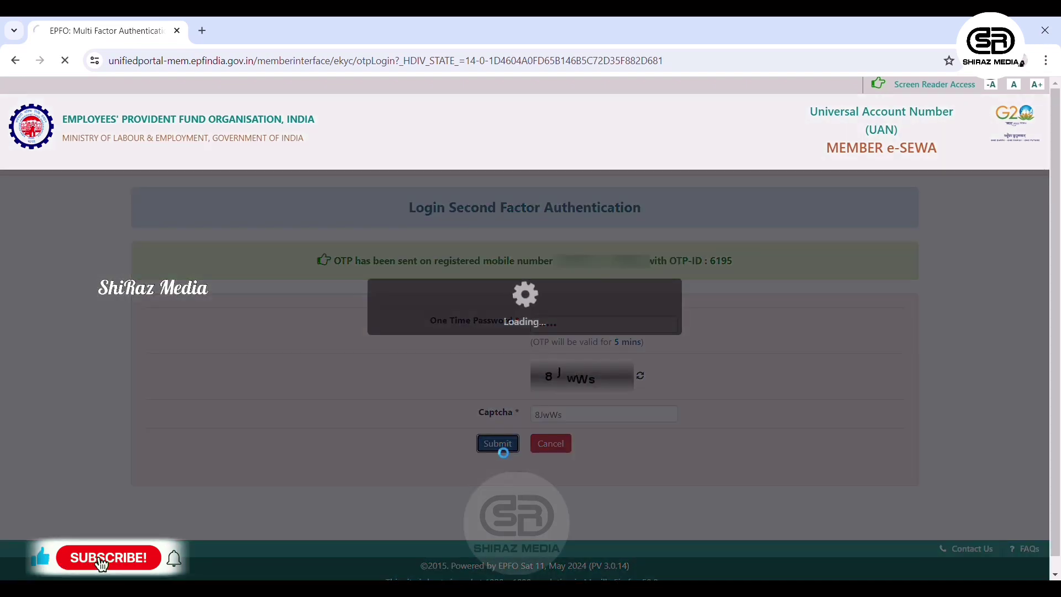